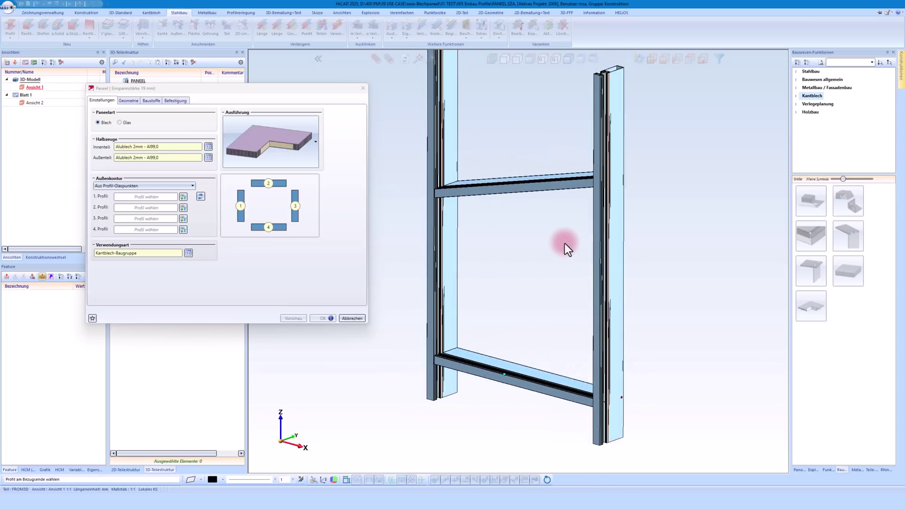
Assign the left post, upper transom, right post and lower transom as profiles 1 to 4 of the panel's outer contour.
click(182, 197)
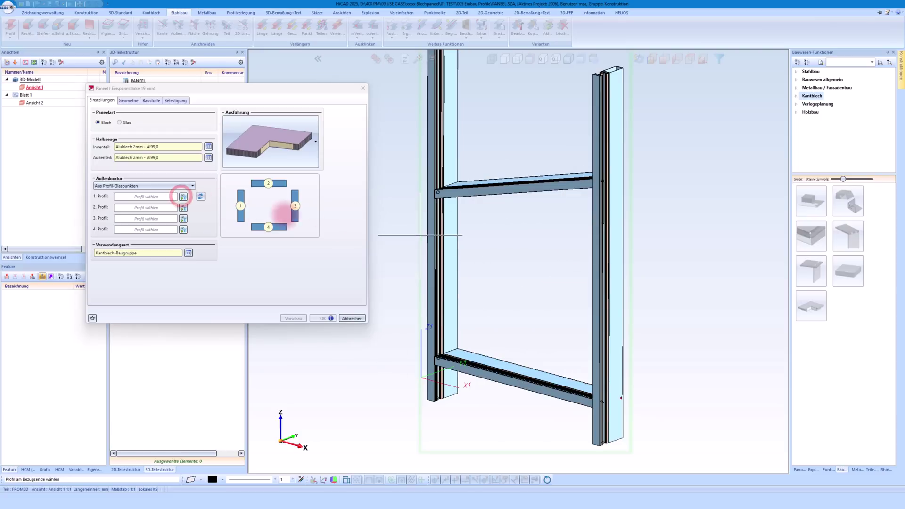
click(435, 242)
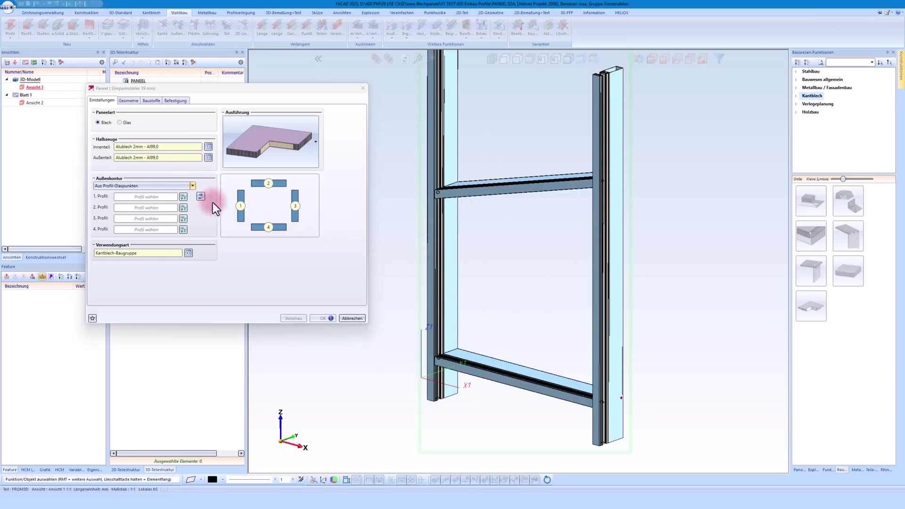
click(432, 230)
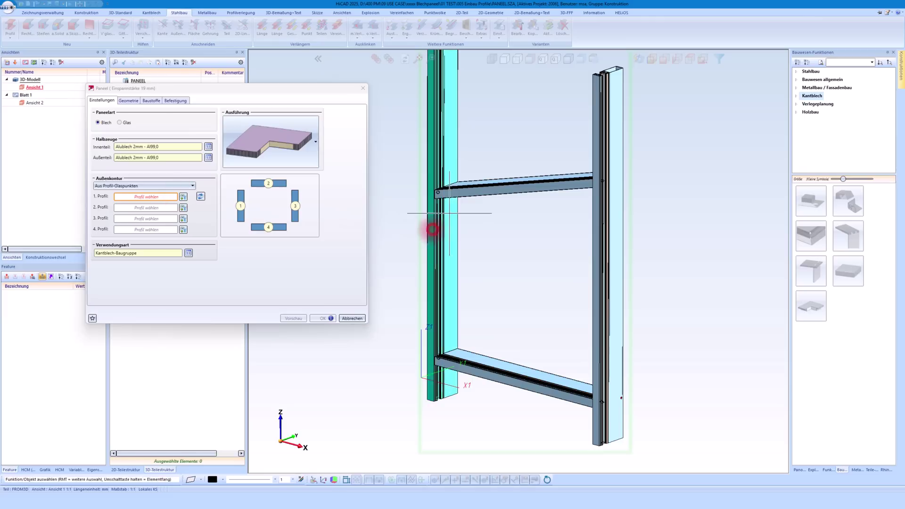
click(479, 197)
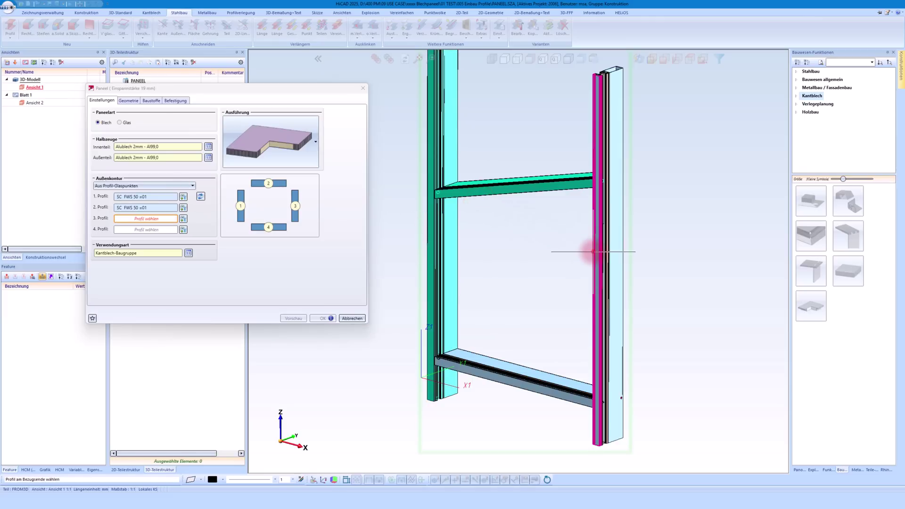
click(593, 251)
click(515, 377)
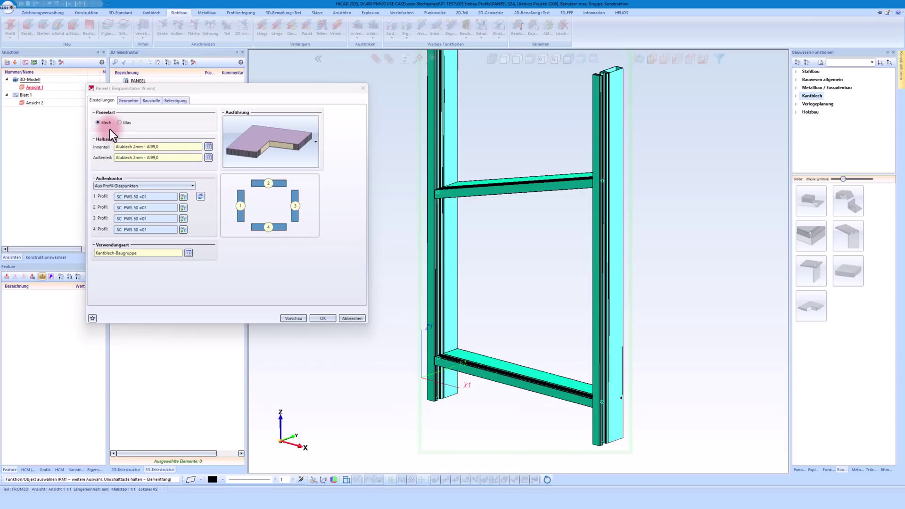
Keep the panel type as Blech and create the panel between the four profiles.
click(123, 125)
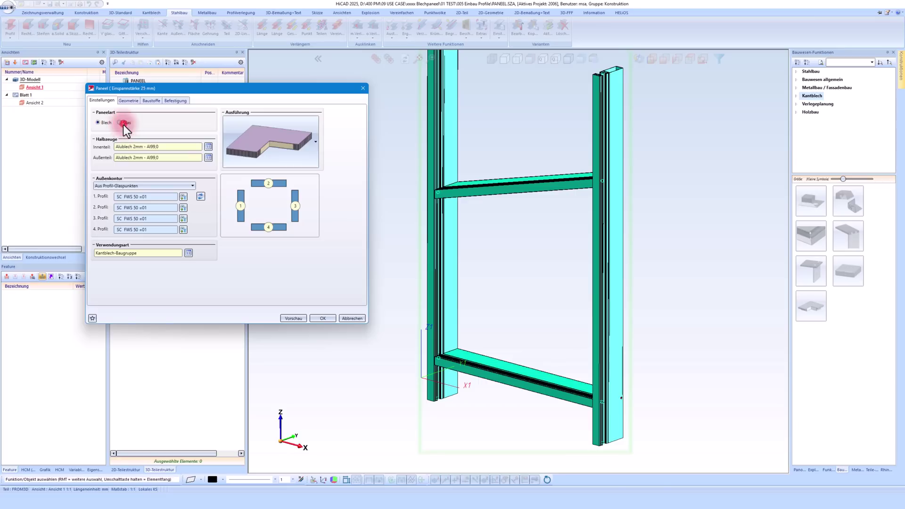
click(106, 123)
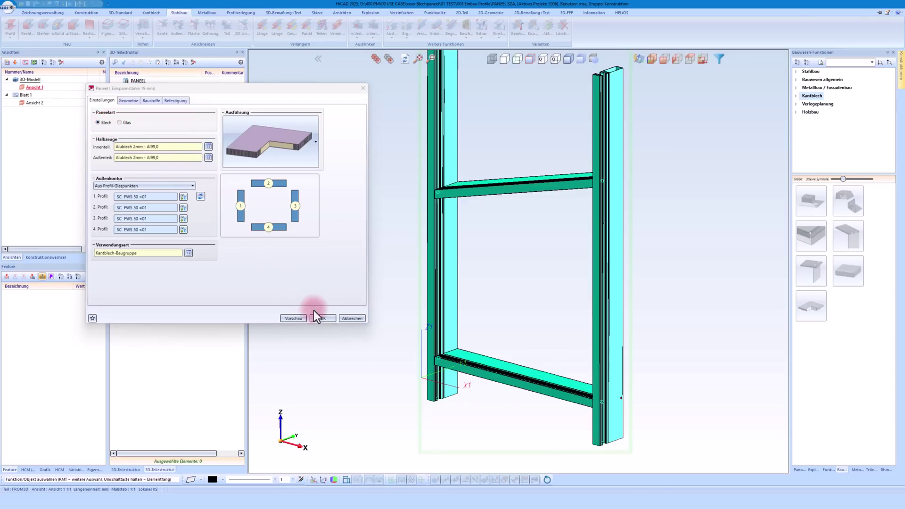
click(322, 319)
click(323, 318)
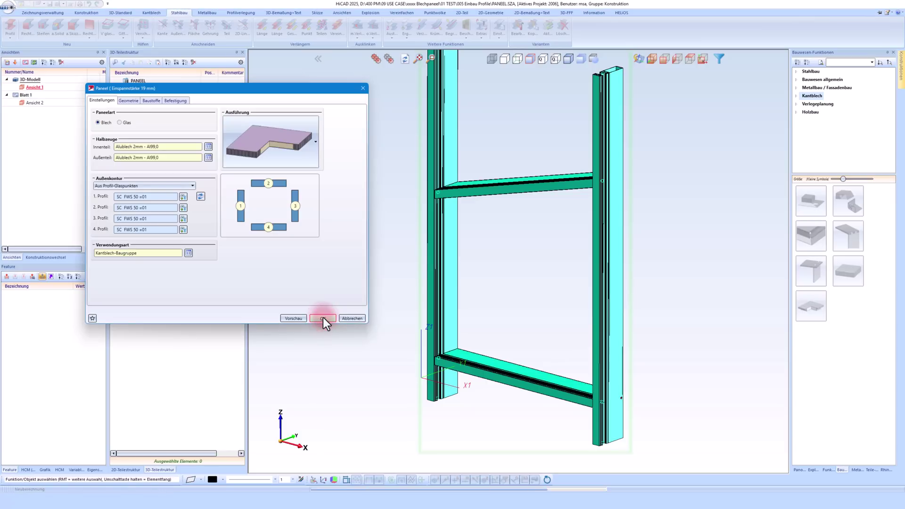
click(327, 313)
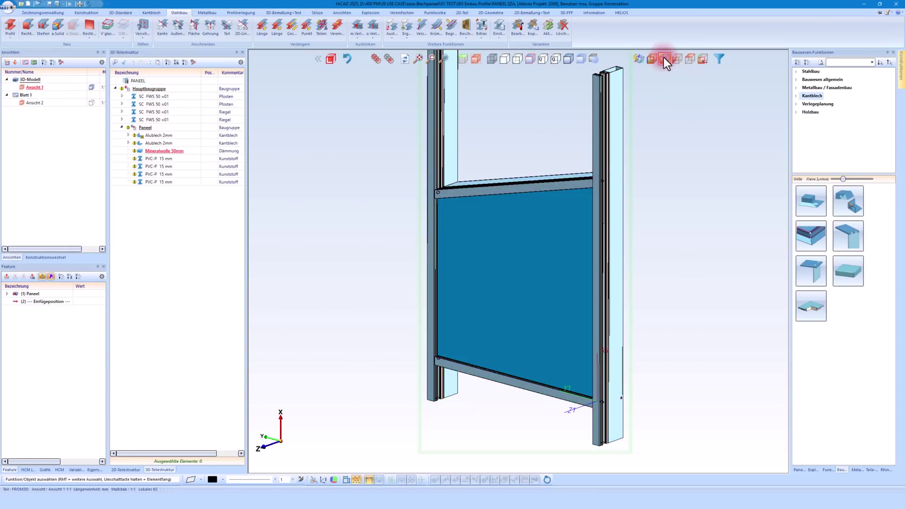
Show the model from the front and define a horizontal section through the panel, placing the section view below it.
click(664, 58)
click(410, 264)
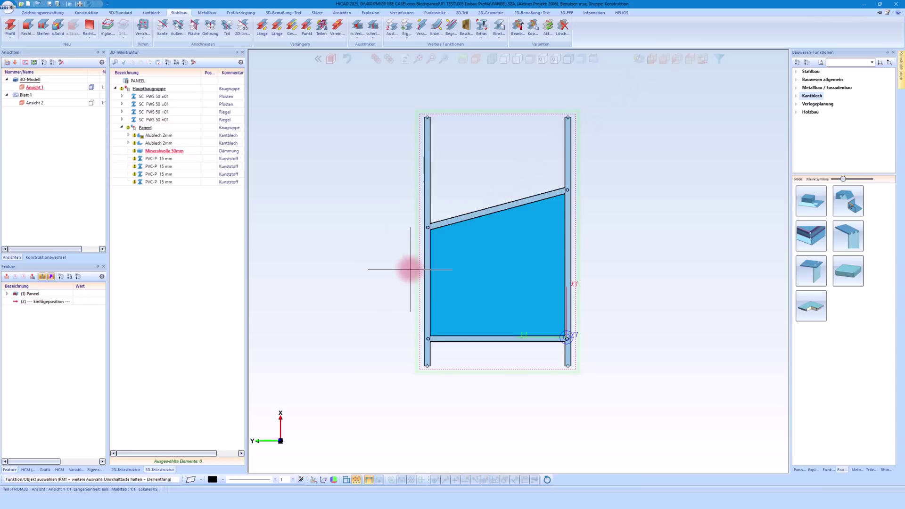
right_click(412, 259)
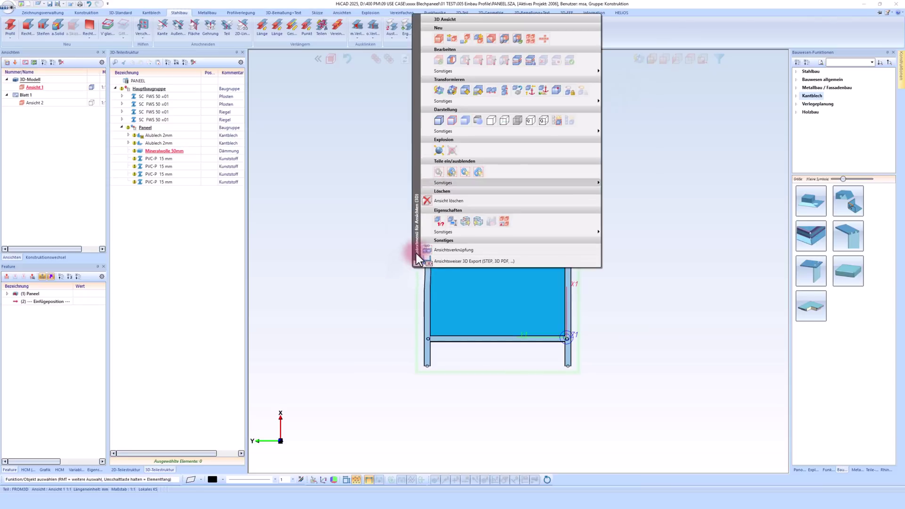
click(491, 38)
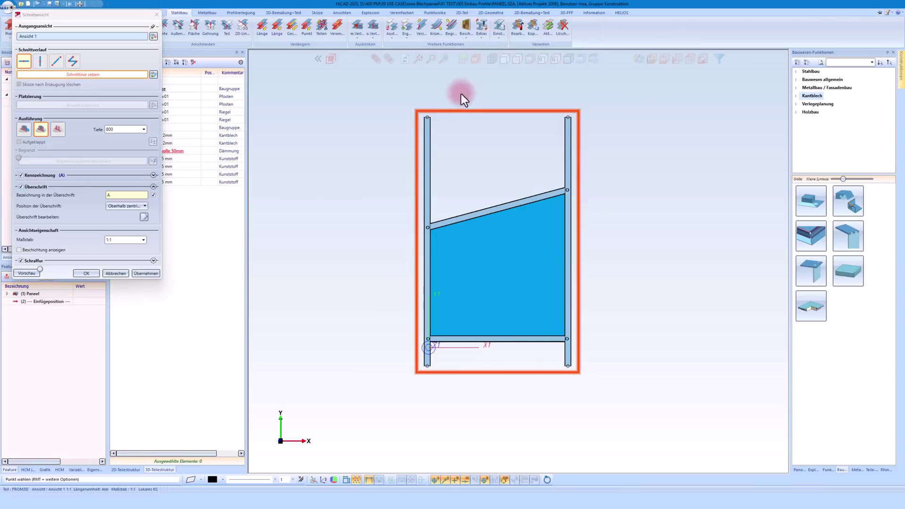
click(350, 283)
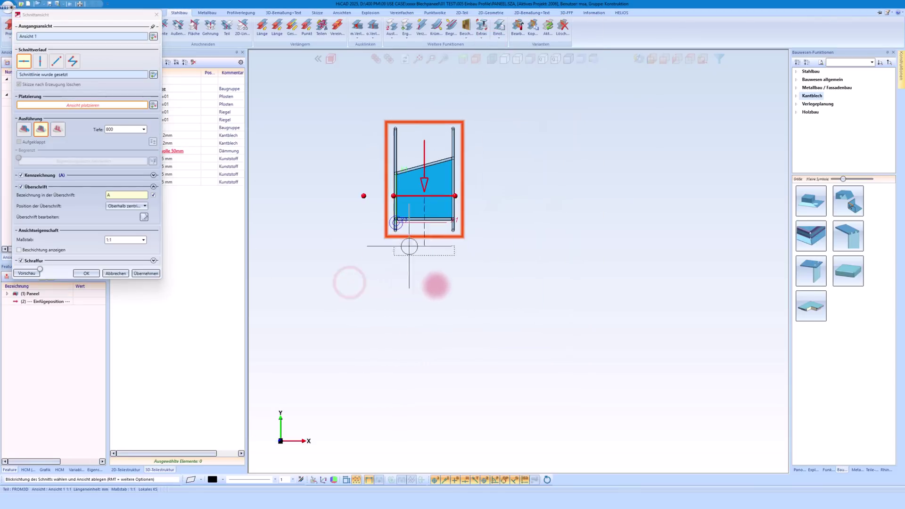
click(440, 285)
Set the section depth to 150 and create the section view.
double_click(116, 129)
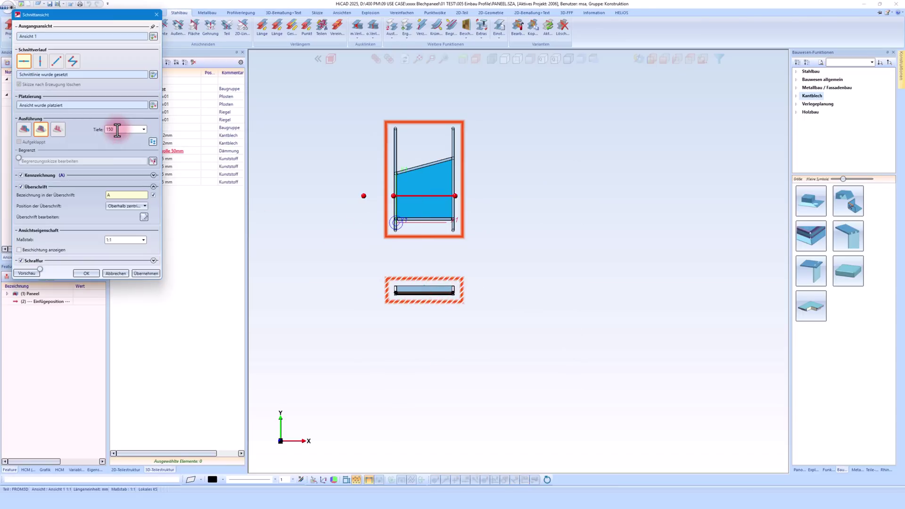
key(Return)
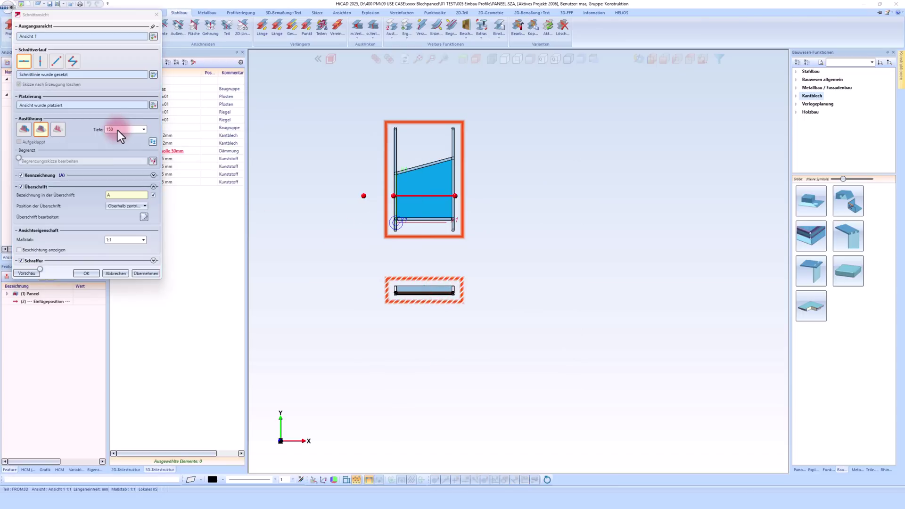
click(86, 273)
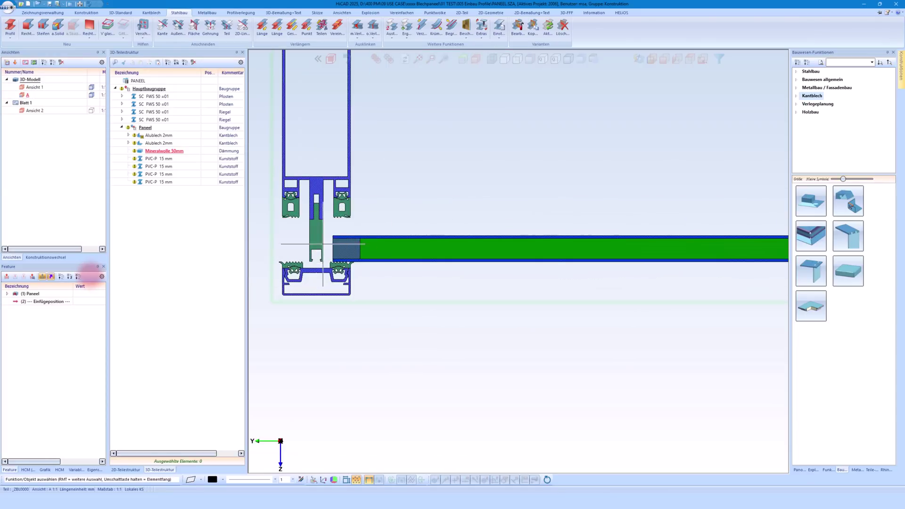
Display the section as a hatched line drawing and examine the panel's edge at the post.
click(505, 59)
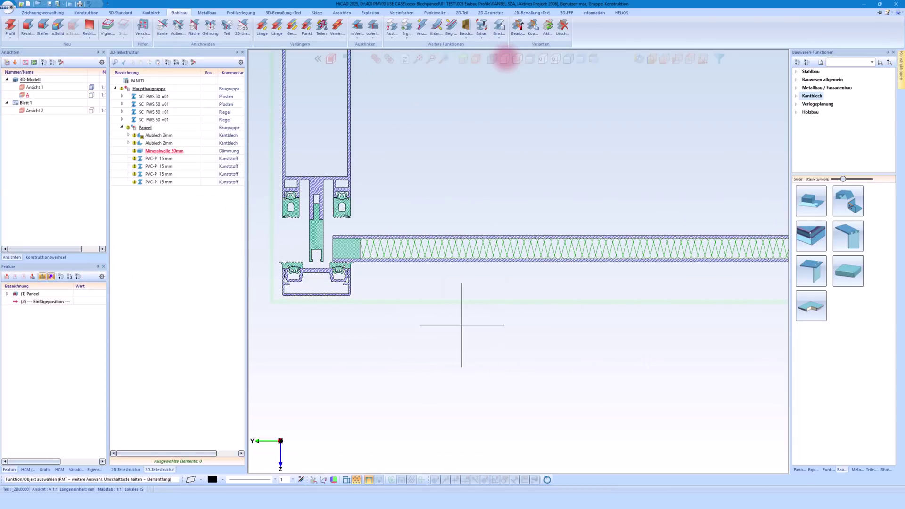
scroll(458, 321, down, 1)
scroll(360, 307, up, 1)
scroll(354, 303, up, 1)
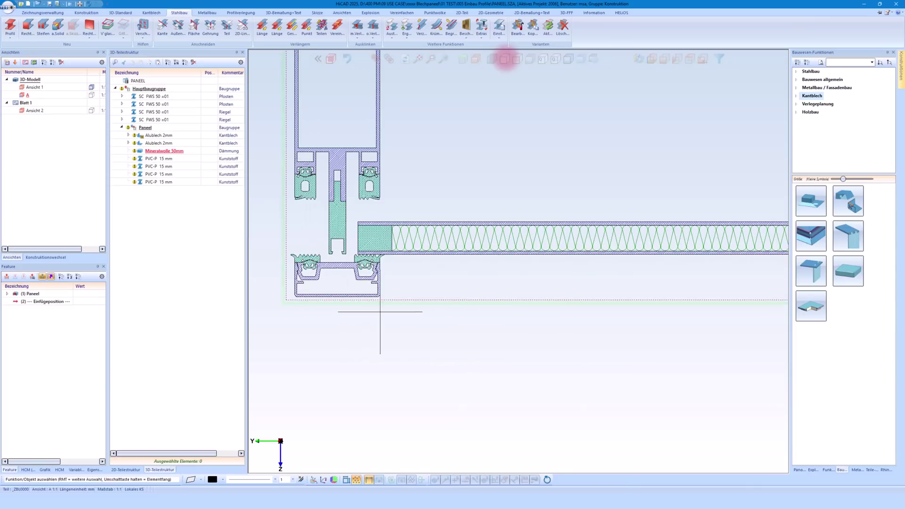
scroll(371, 272, up, 1)
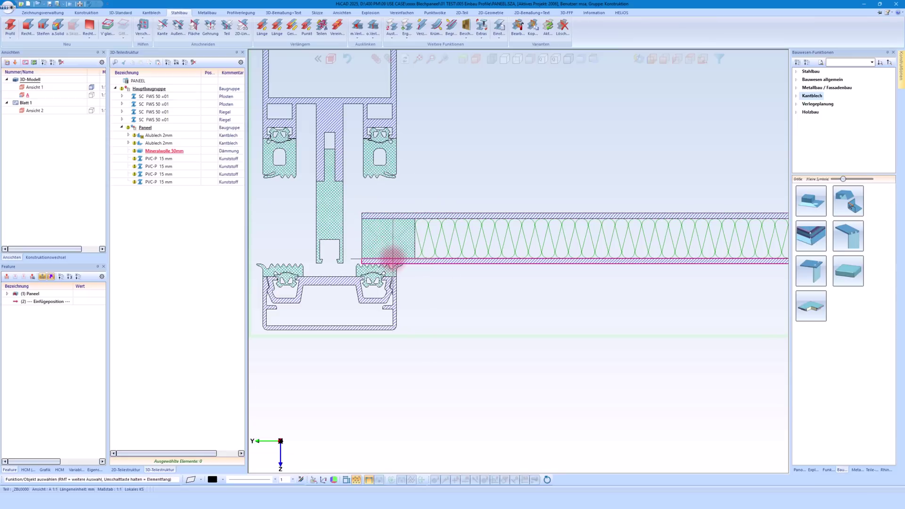
Select the panel's lower aluminium sheet in the section and open its Paneel feature for editing.
click(429, 257)
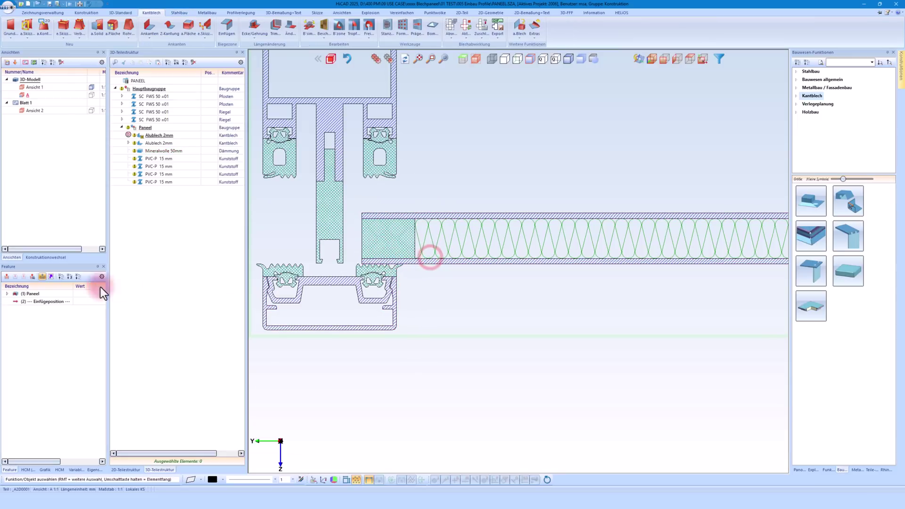
click(31, 293)
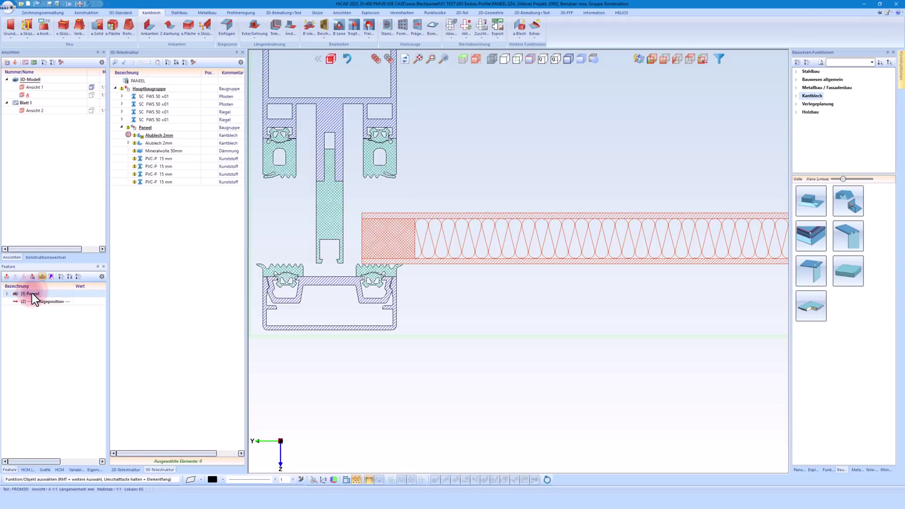
double_click(32, 293)
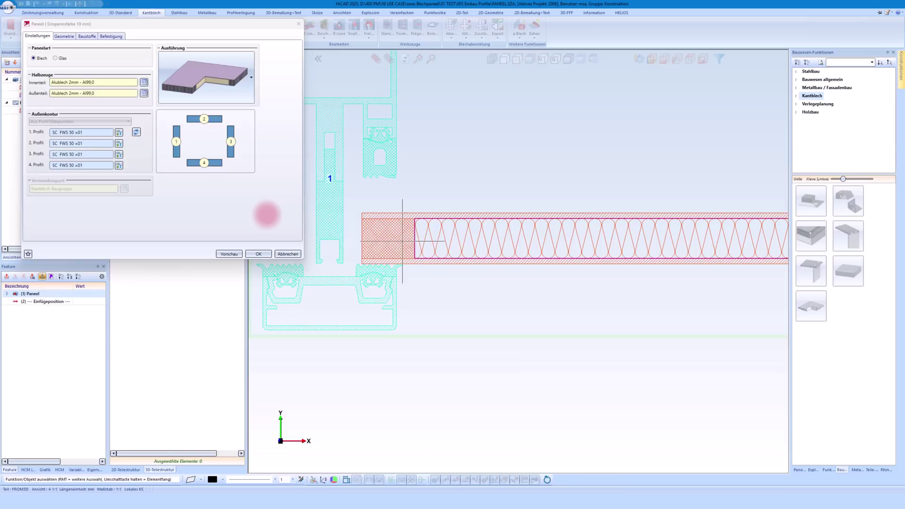
scroll(464, 219, down, 2)
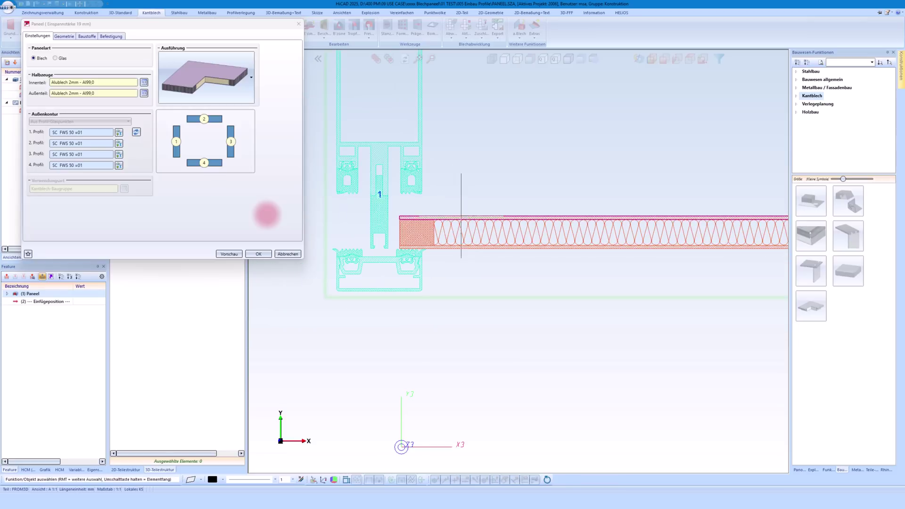
scroll(377, 175, up, 1)
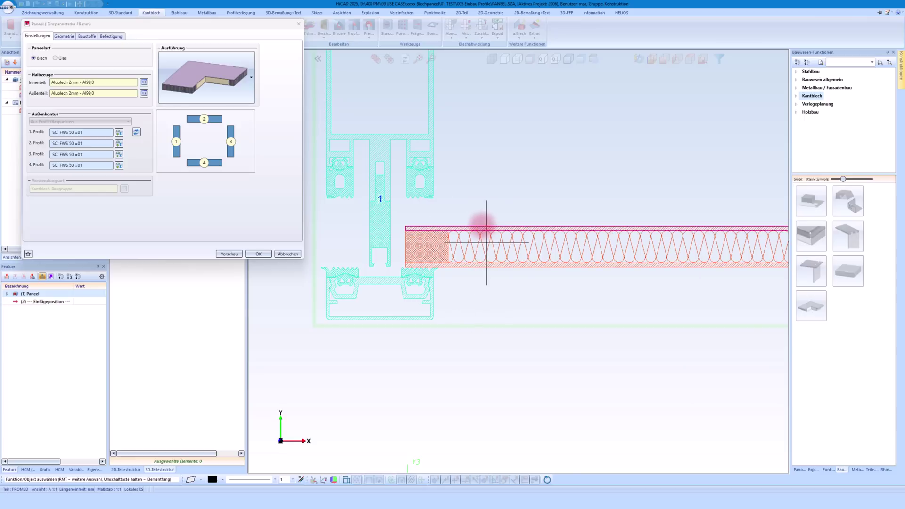
Enable the Lackieren RAL 1011 coating for the outside and inside of the panel.
click(63, 36)
click(84, 36)
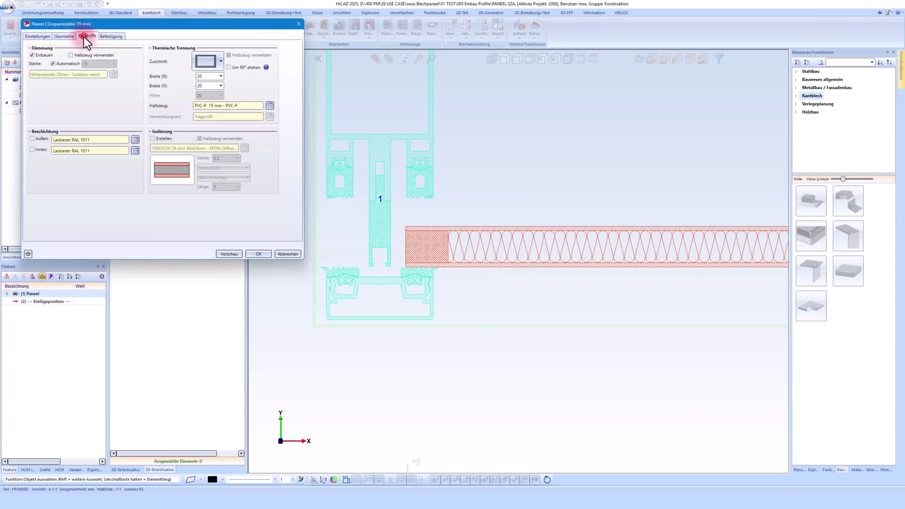
click(50, 110)
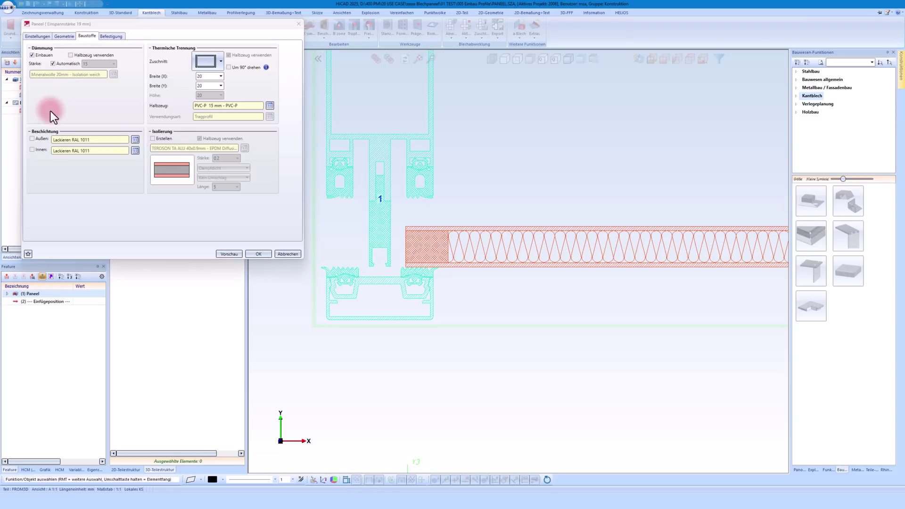
click(38, 138)
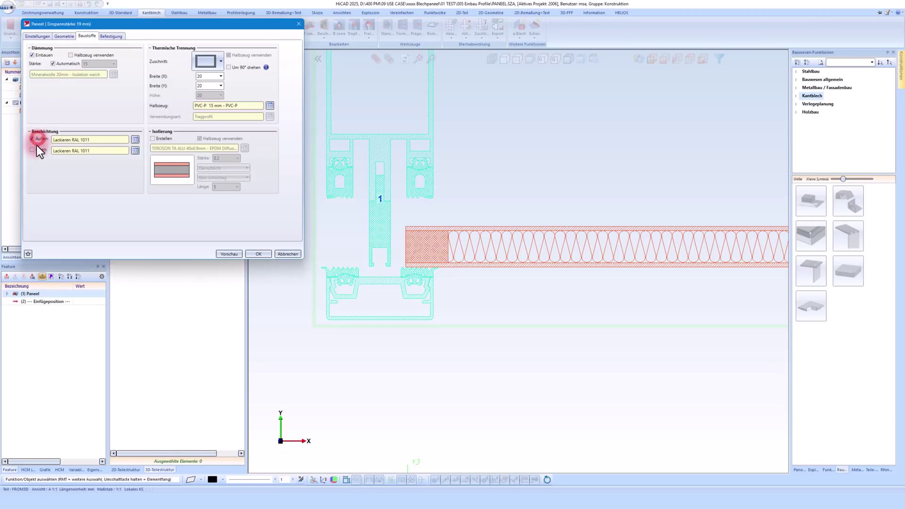
Try the panel's insulation with the Umschlagen beidseitig option and switch it off again, leaving the thermal break's cut type as set.
click(160, 137)
click(226, 177)
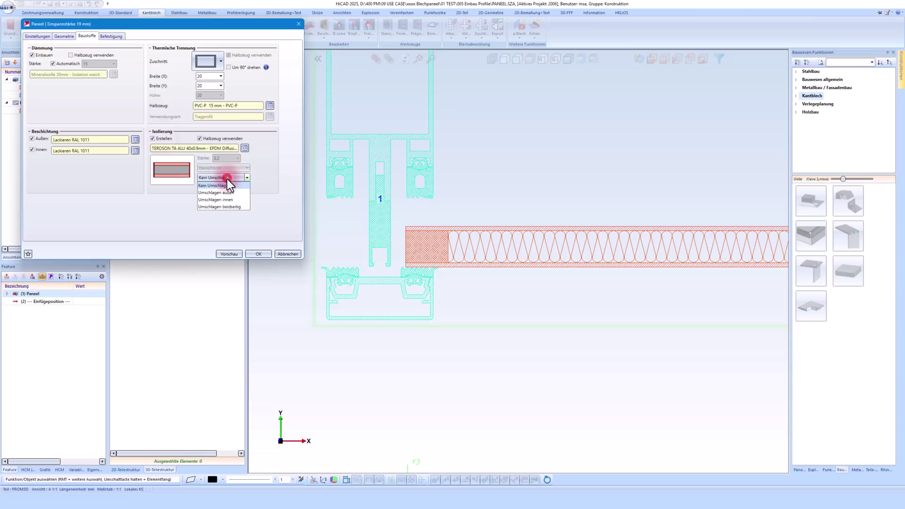
click(220, 206)
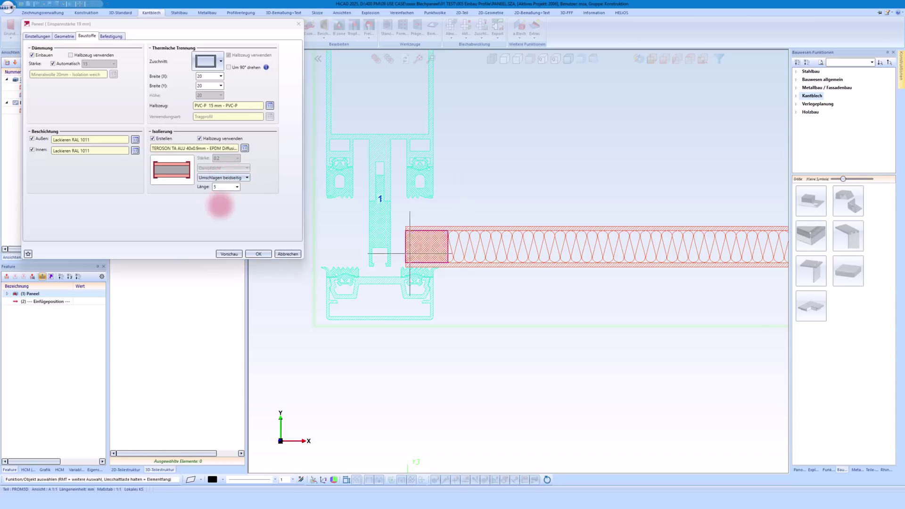
click(161, 138)
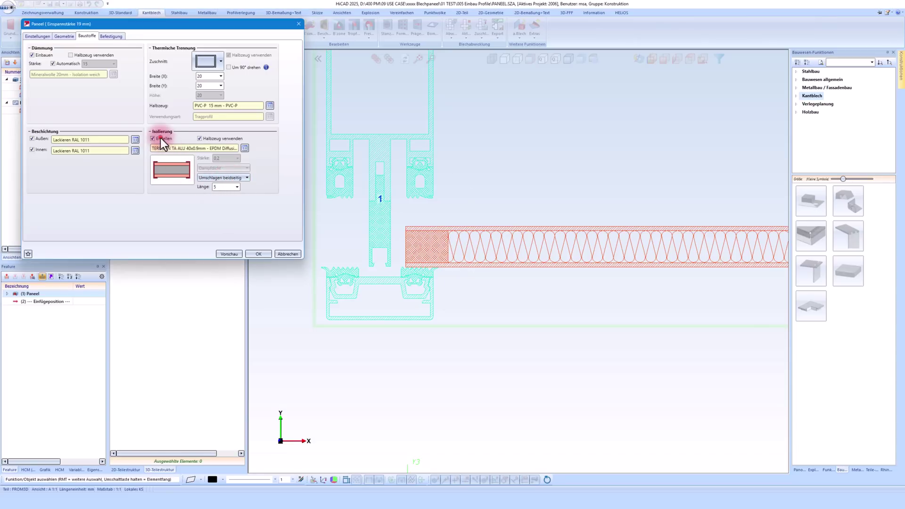
click(218, 57)
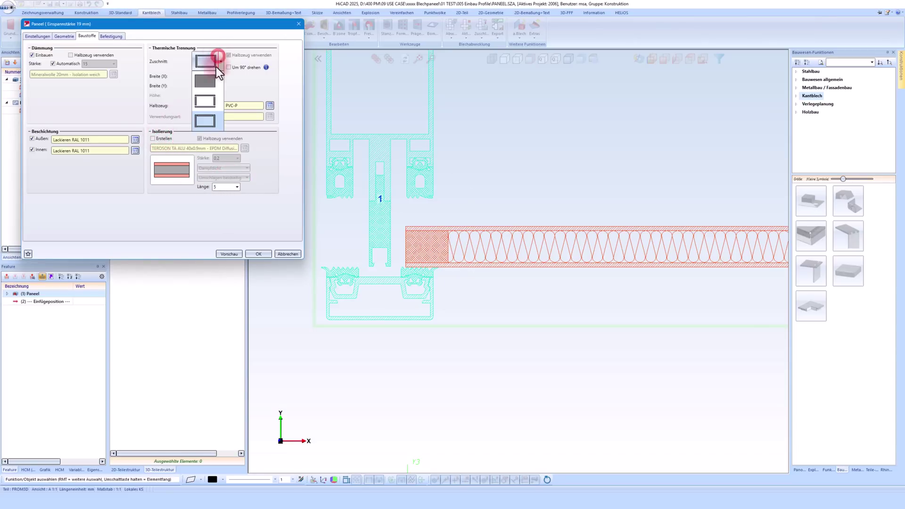
click(244, 88)
Set the panel's fastening to screws on both sides (beidseitige Schrauben) and apply the edited panel settings.
click(111, 35)
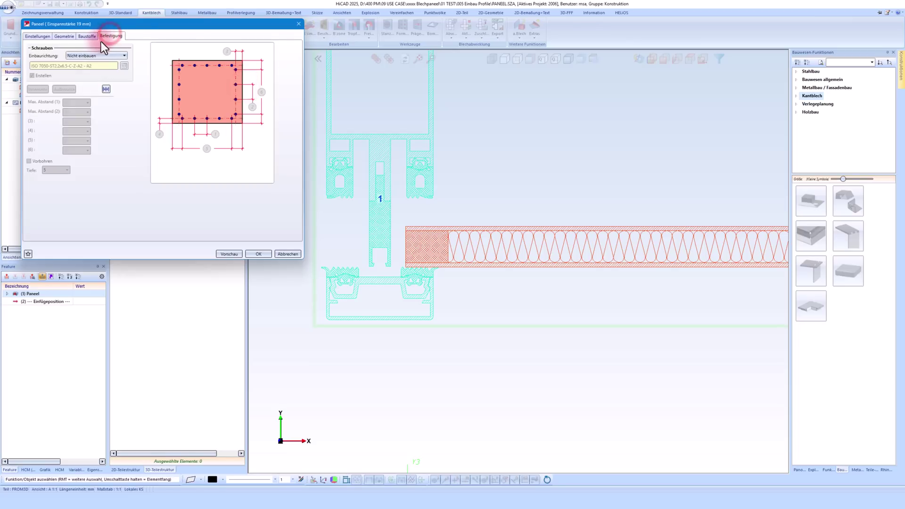
click(80, 56)
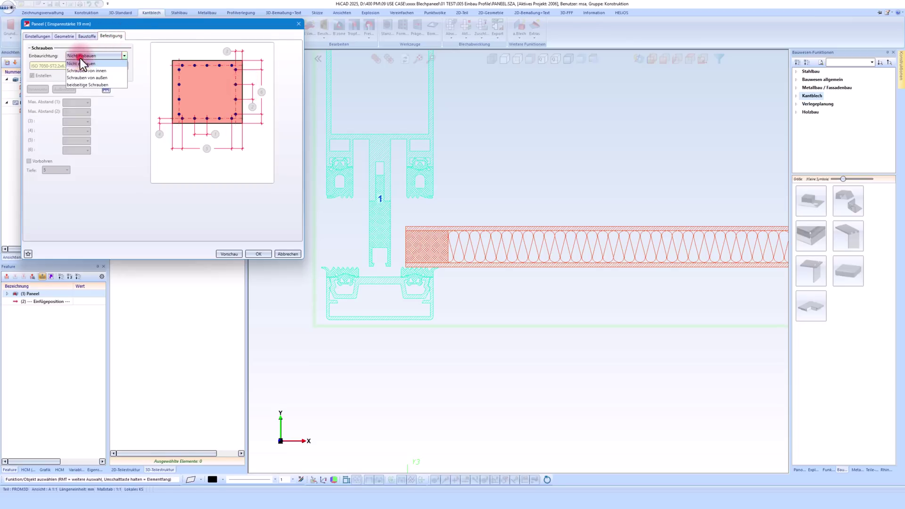
click(94, 85)
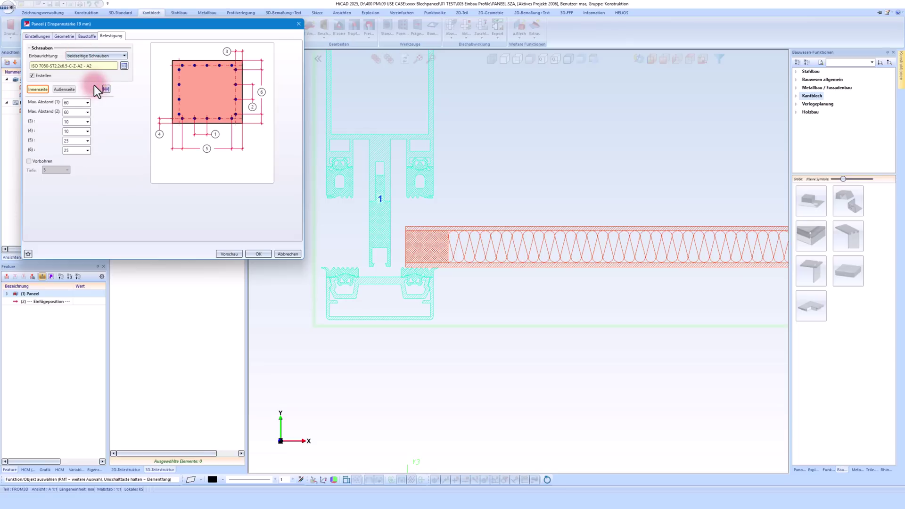
click(254, 254)
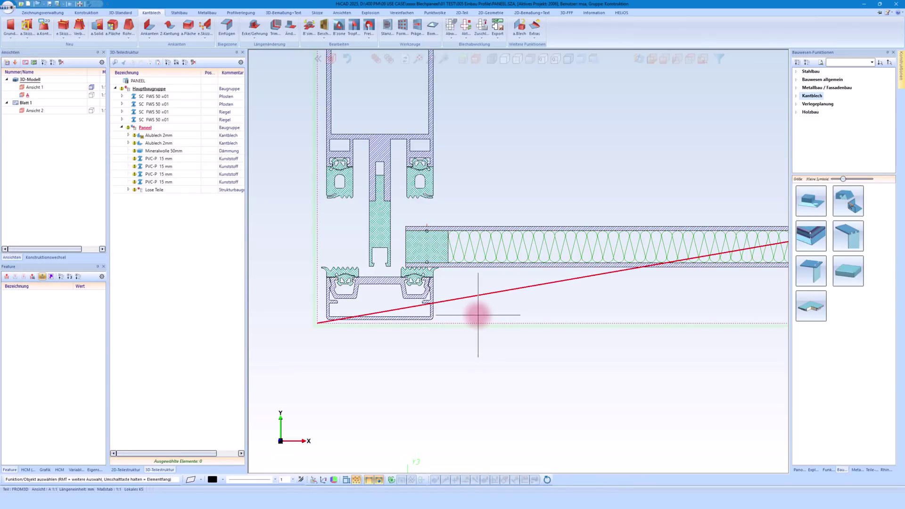
Select the post beside the panel in the 3D view and hide it to expose the panel's edge.
scroll(477, 314, down, 5)
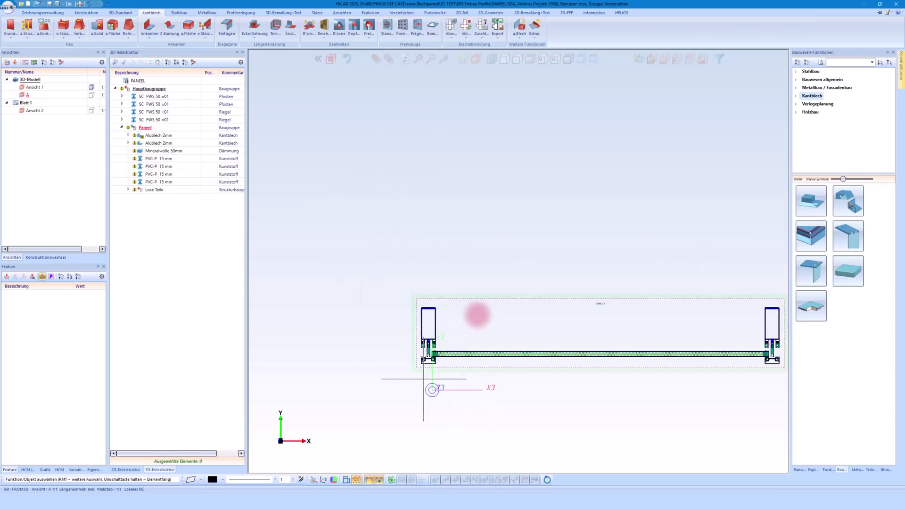
scroll(444, 169, up, 8)
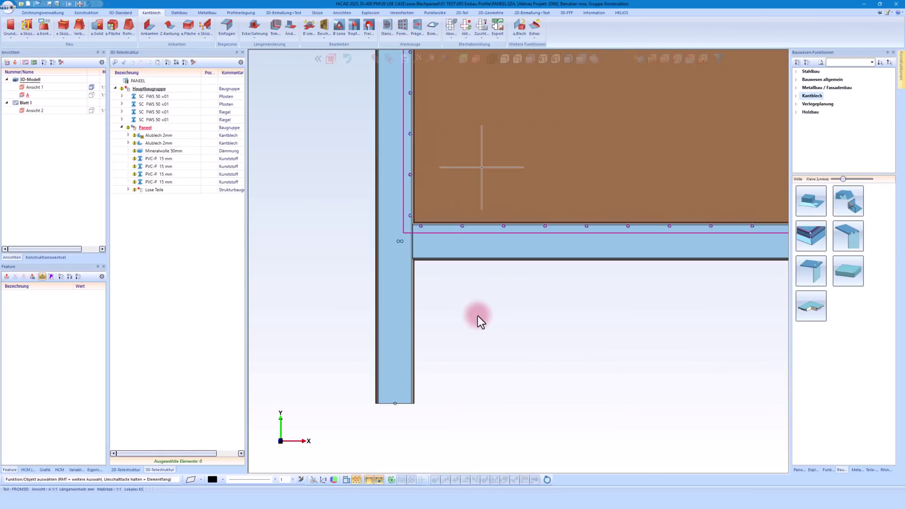
middle_drag(481, 167, 452, 178)
scroll(435, 236, up, 4)
click(410, 171)
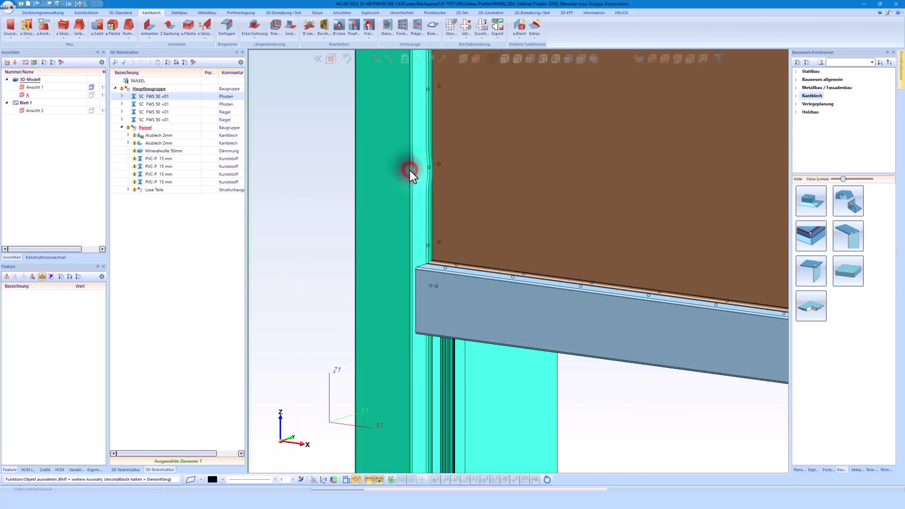
right_click(445, 189)
click(463, 197)
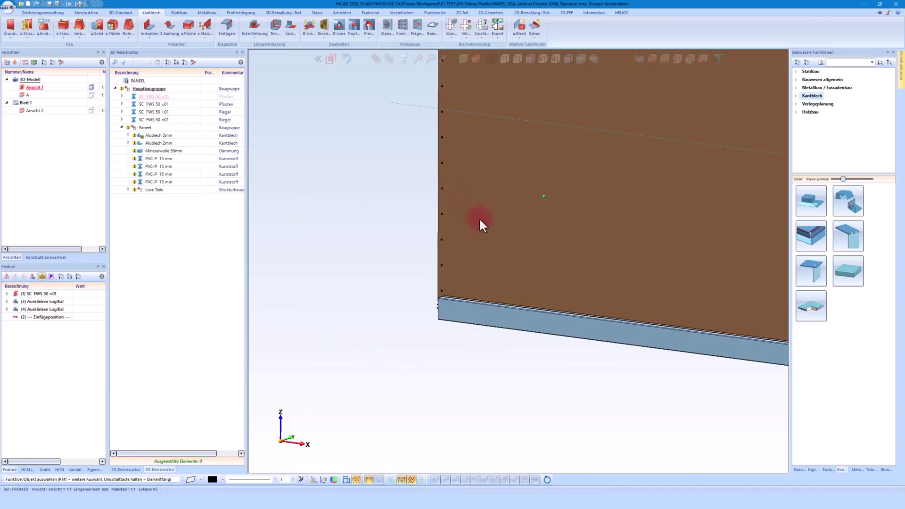
Reopen the Paneel feature, set maximum screw spacings (1) and (2) on the inside to 450, and transfer the values to the outside.
click(495, 238)
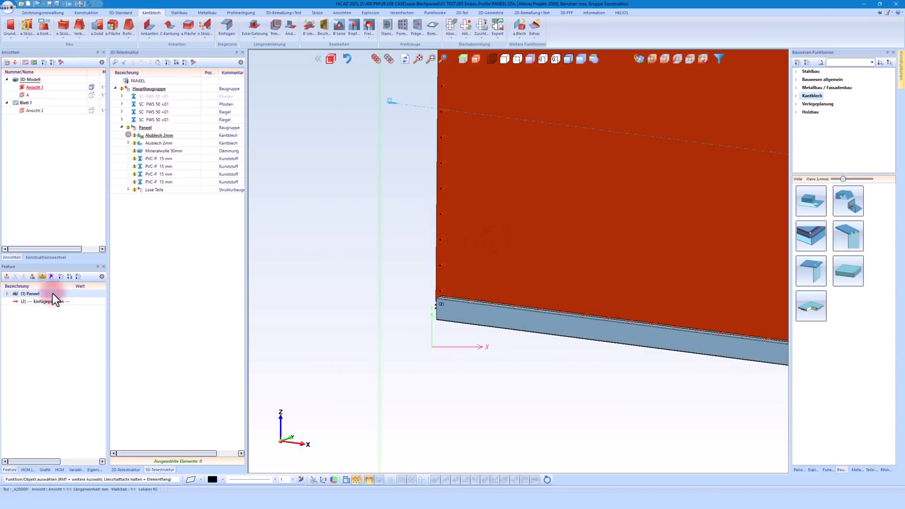
double_click(30, 294)
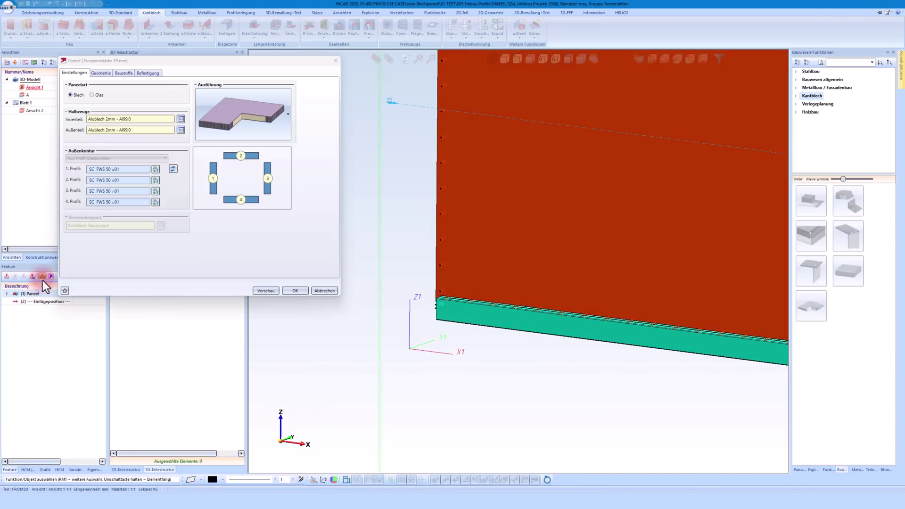
click(148, 73)
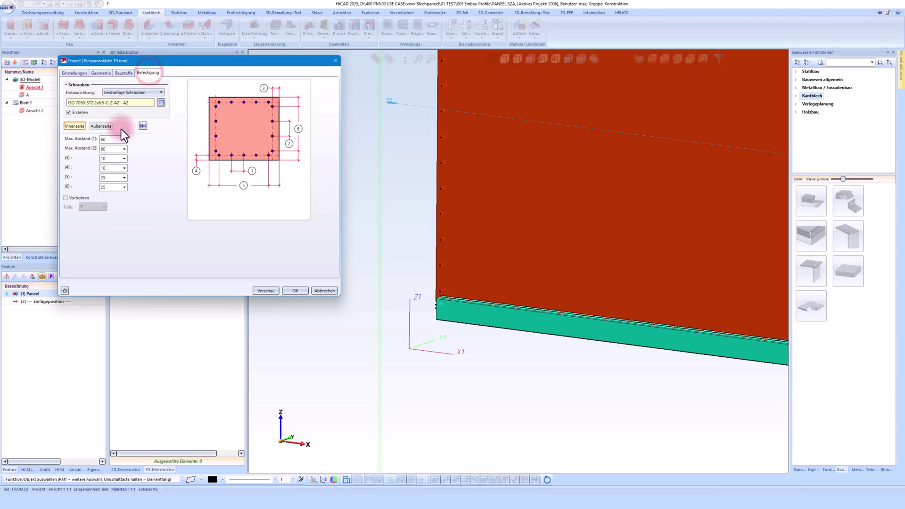
text(450)
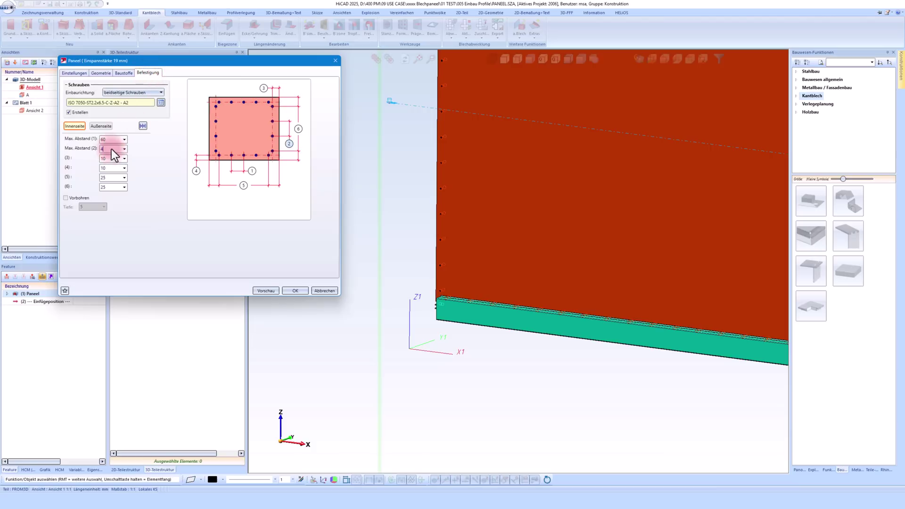
click(113, 140)
text(450)
click(110, 160)
click(143, 125)
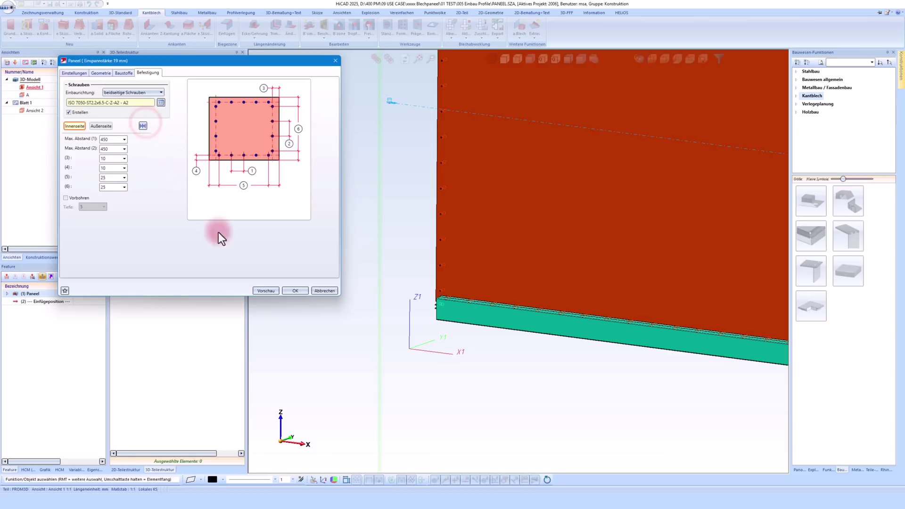
Preview the revised screw spacing and examine both faces of the panel.
click(260, 291)
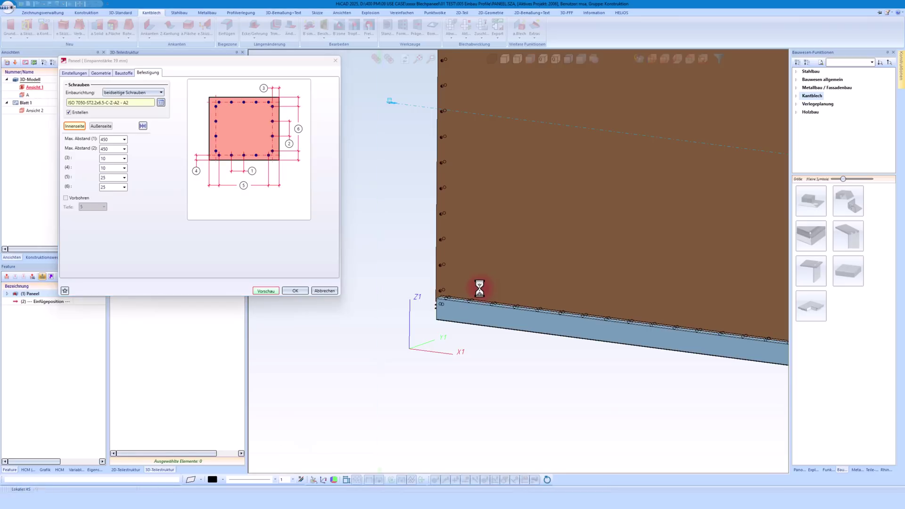
scroll(478, 290, down, 4)
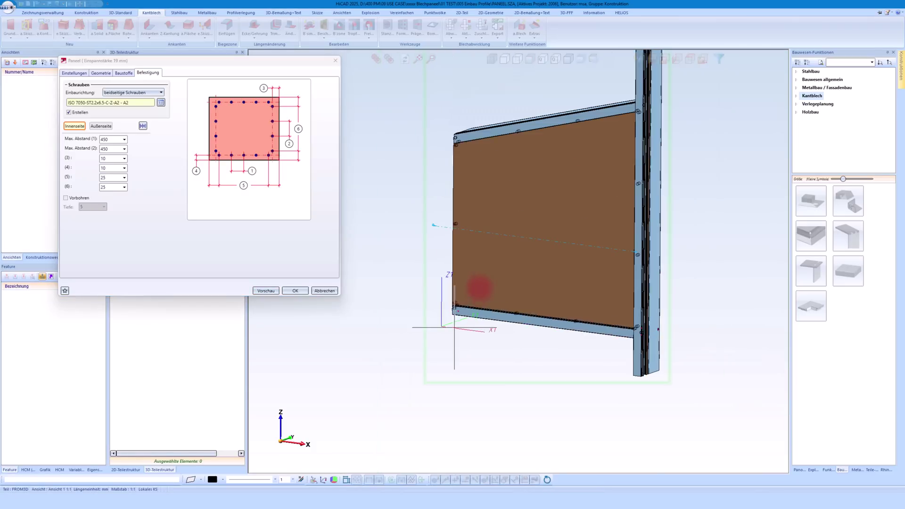
scroll(433, 226, up, 2)
middle_drag(481, 289, 559, 310)
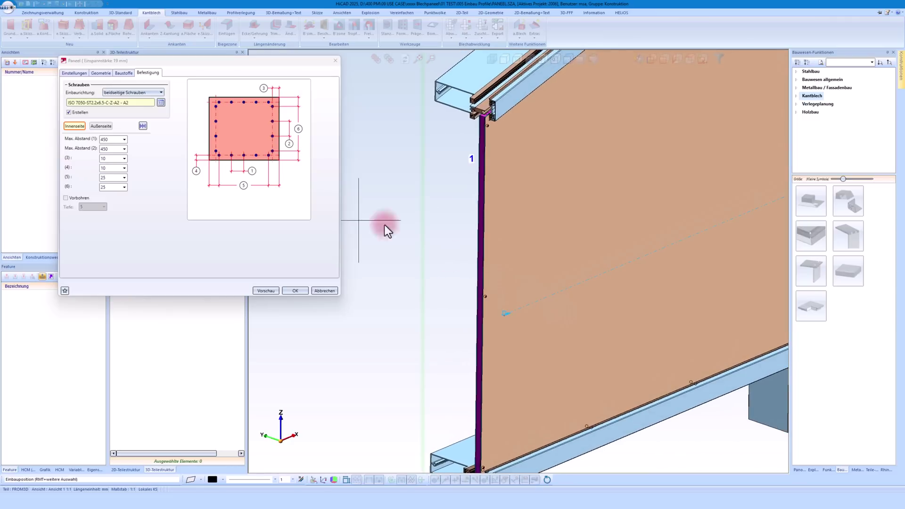
Change the panel's Ausführung to the stepped variant with a raised inner sheet.
click(79, 76)
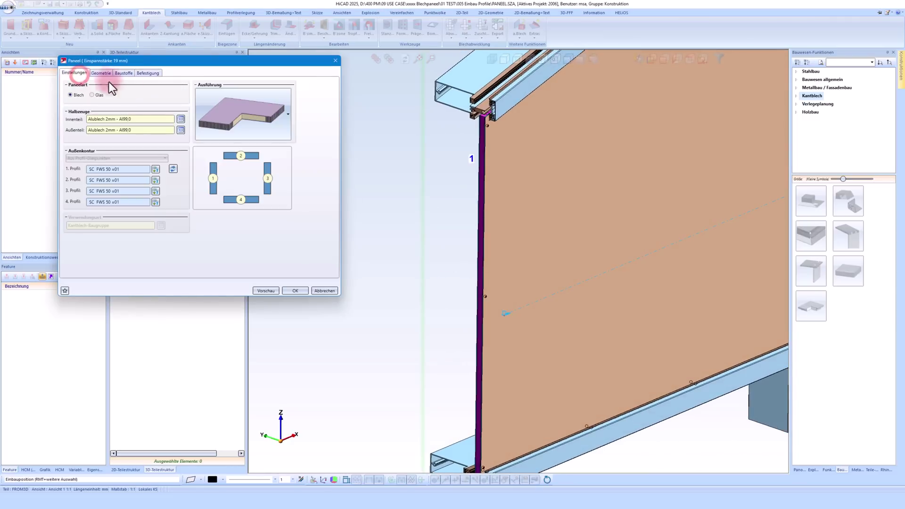
click(277, 119)
click(261, 225)
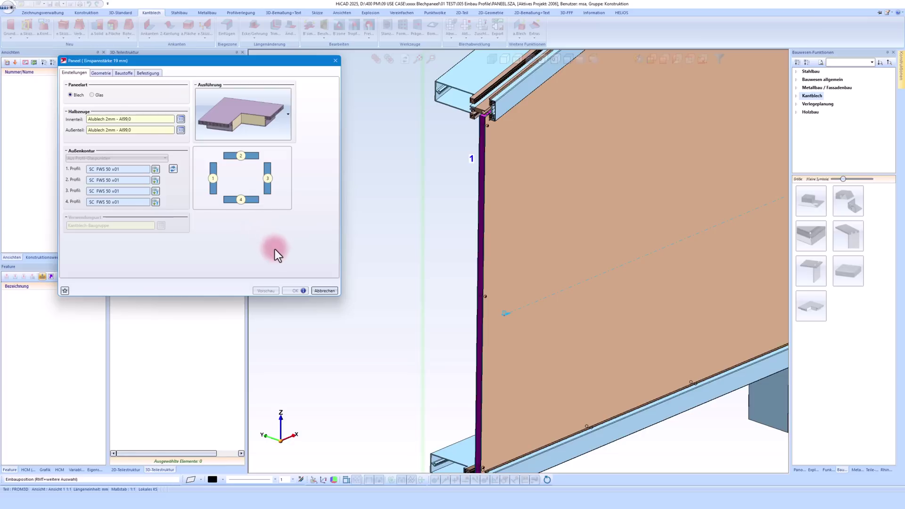
click(295, 290)
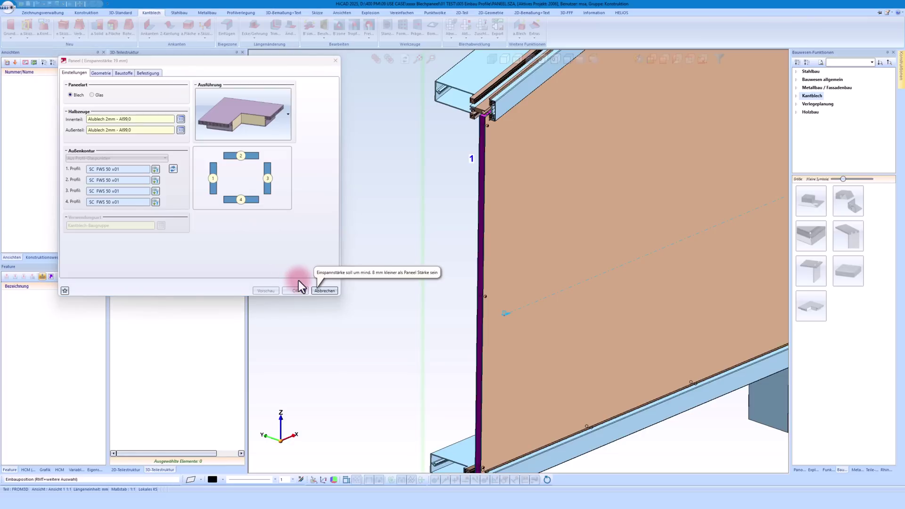
Set the panel's overall thickness, geometry dimension (1), to 100.
click(100, 73)
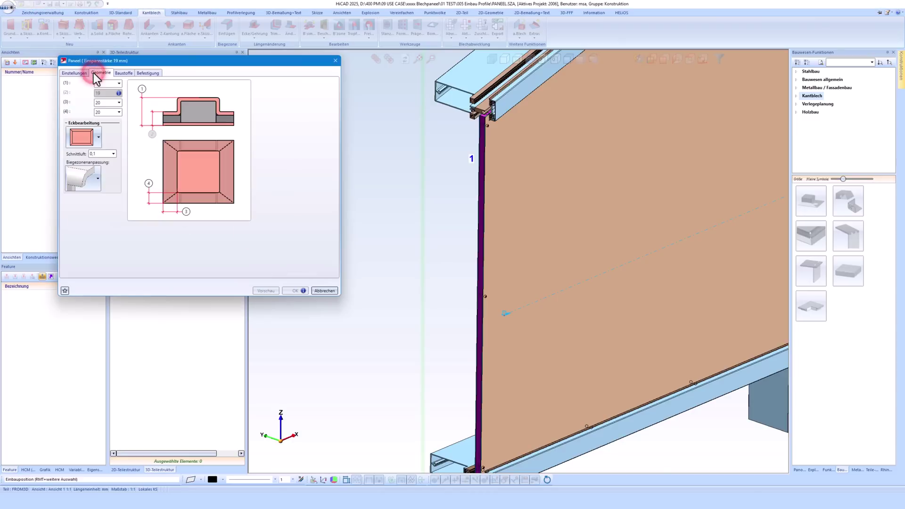
click(142, 92)
click(148, 112)
text(100)
Choose PVC-P 25 mm as the thermal break's semi-finished product and apply the panel settings.
click(120, 74)
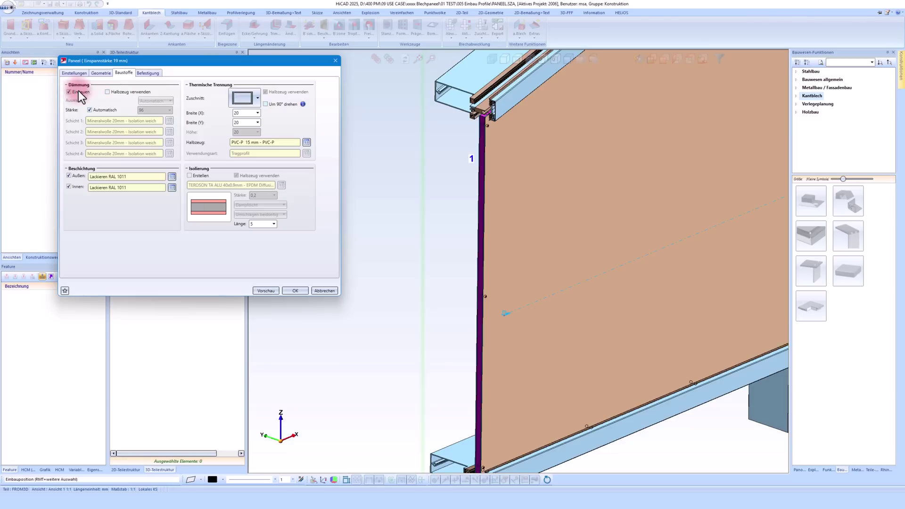
click(306, 141)
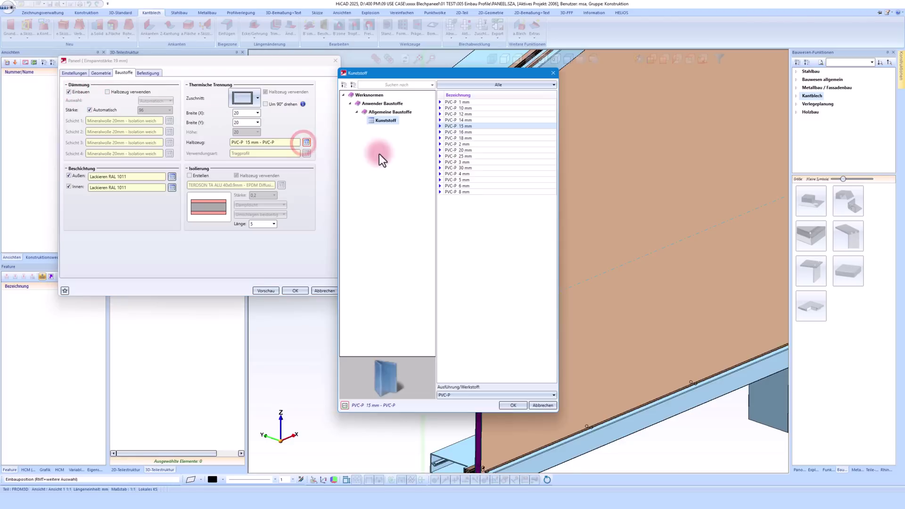
double_click(460, 156)
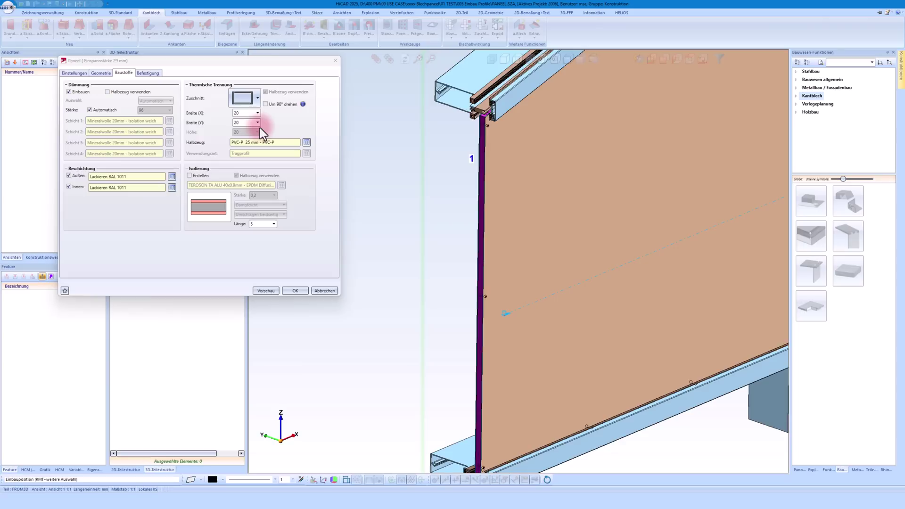
click(297, 291)
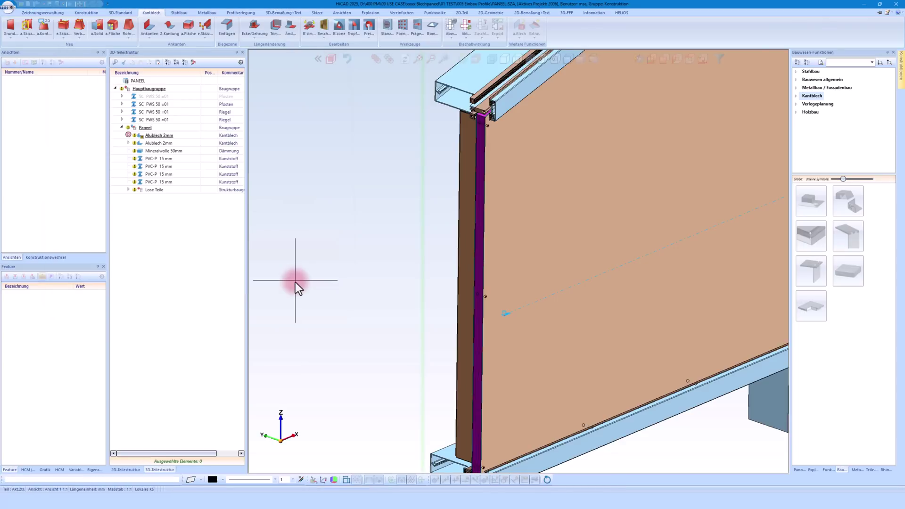
Inspect the stepped panel in section A, select its mineral wool insulation and open the Paneel feature for editing.
scroll(365, 149, down, 3)
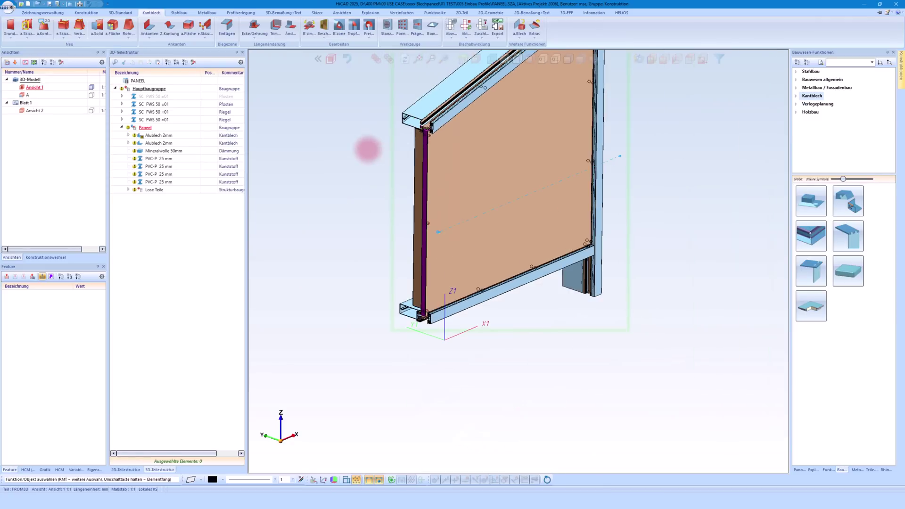
scroll(412, 148, down, 4)
scroll(443, 391, up, 8)
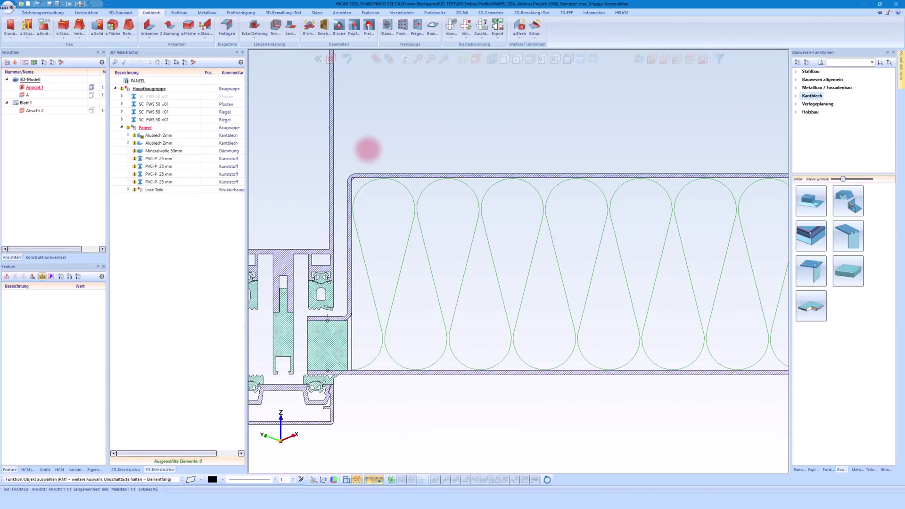
scroll(488, 296, down, 5)
scroll(463, 263, down, 2)
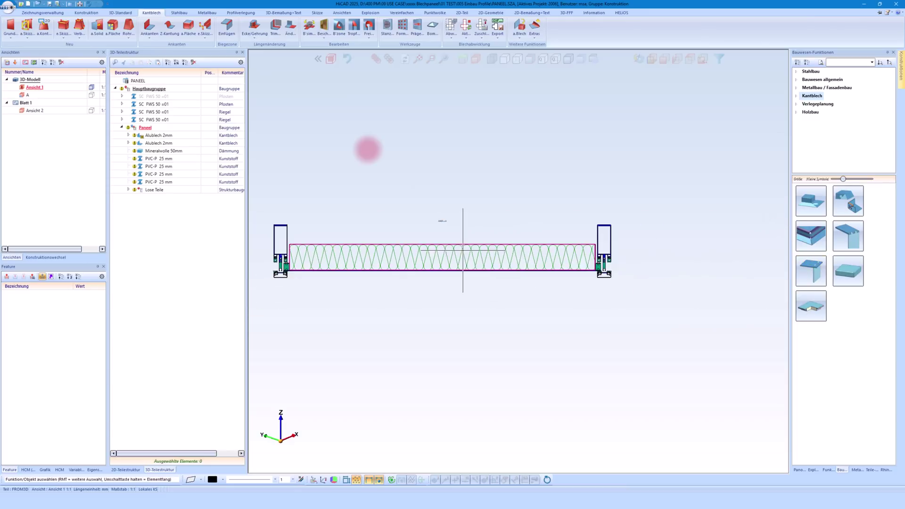
scroll(606, 217, up, 6)
scroll(367, 150, down, 3)
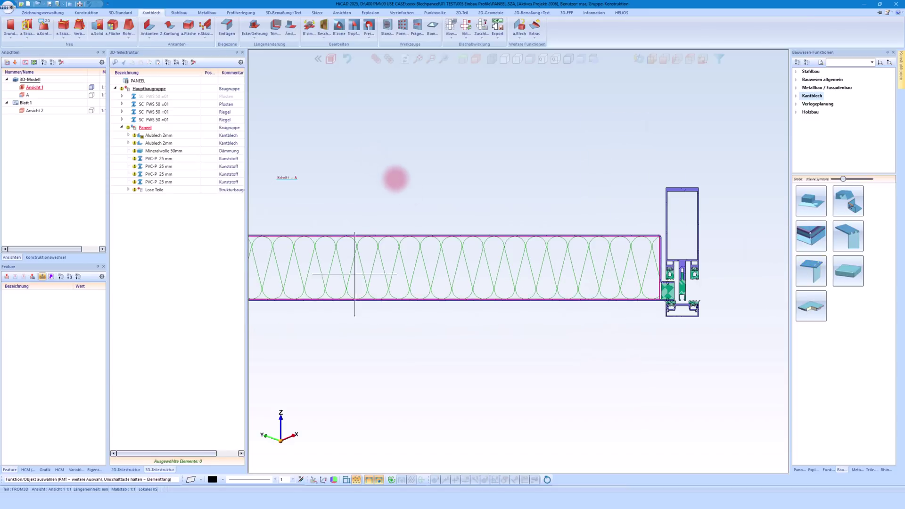
click(482, 271)
click(34, 295)
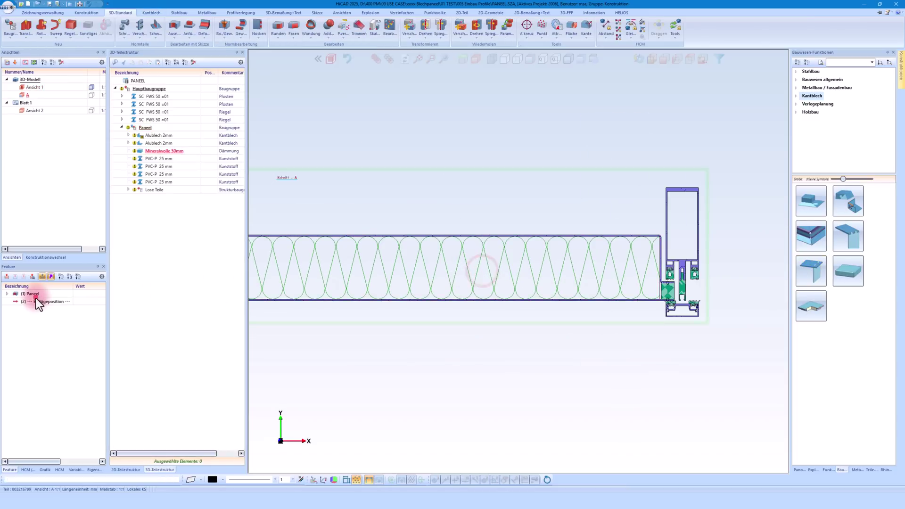
double_click(37, 295)
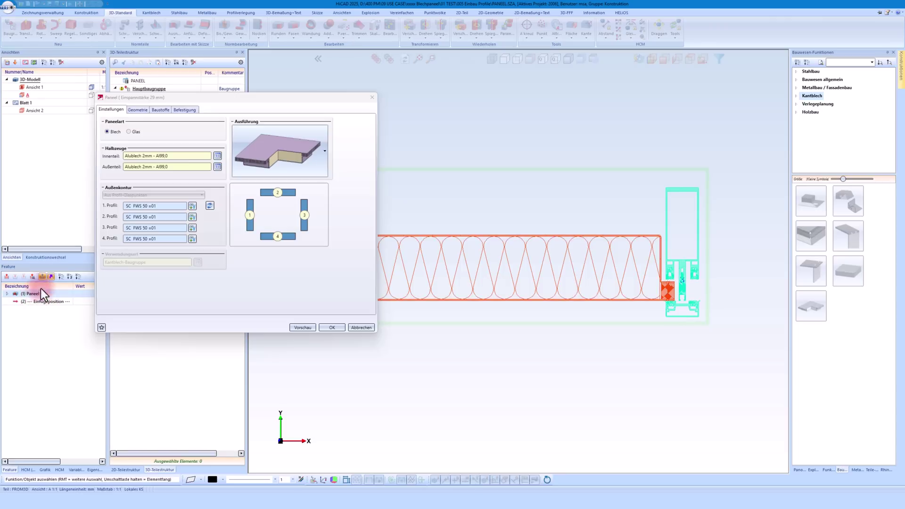
Set the panel's lateral edge width, geometry dimension (3), to 50 and apply the change.
click(137, 110)
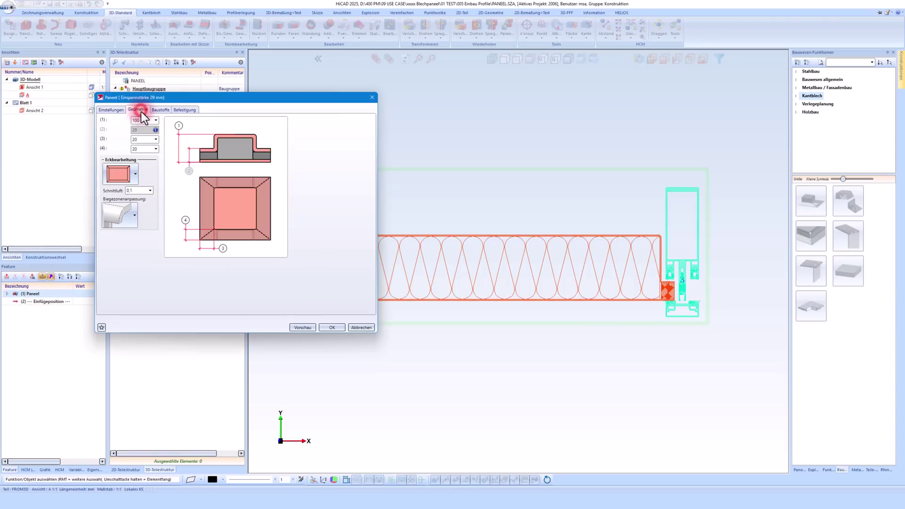
click(222, 248)
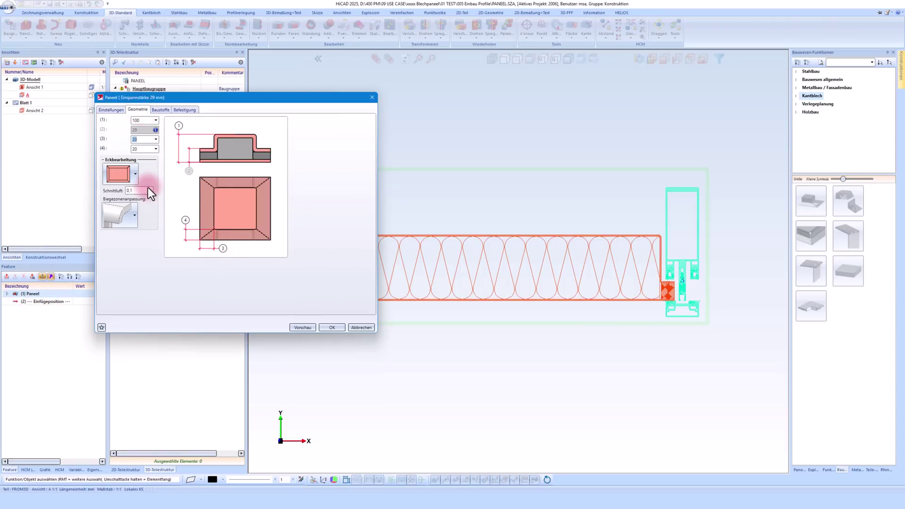
text(50)
click(331, 327)
click(332, 327)
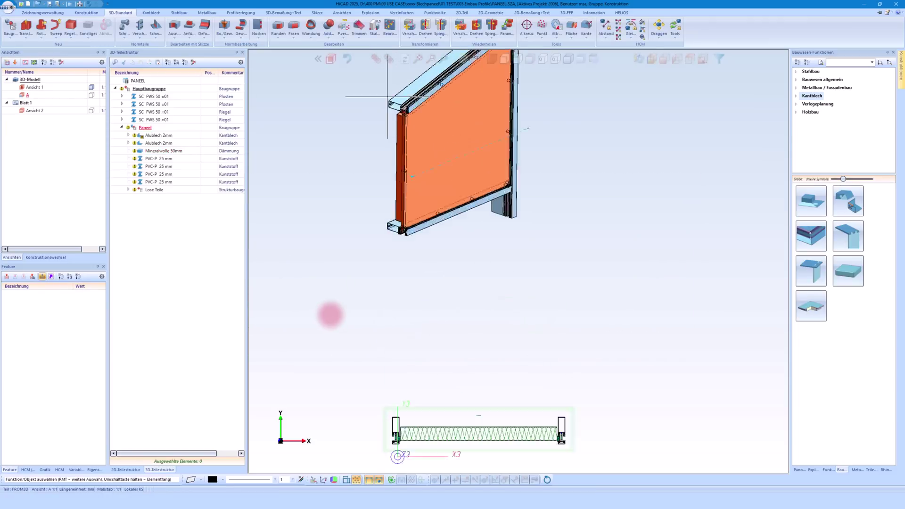
Examine the updated panel's exposed edge and its seating in the façade frame from both sides in the 3D view.
middle_drag(422, 153, 519, 143)
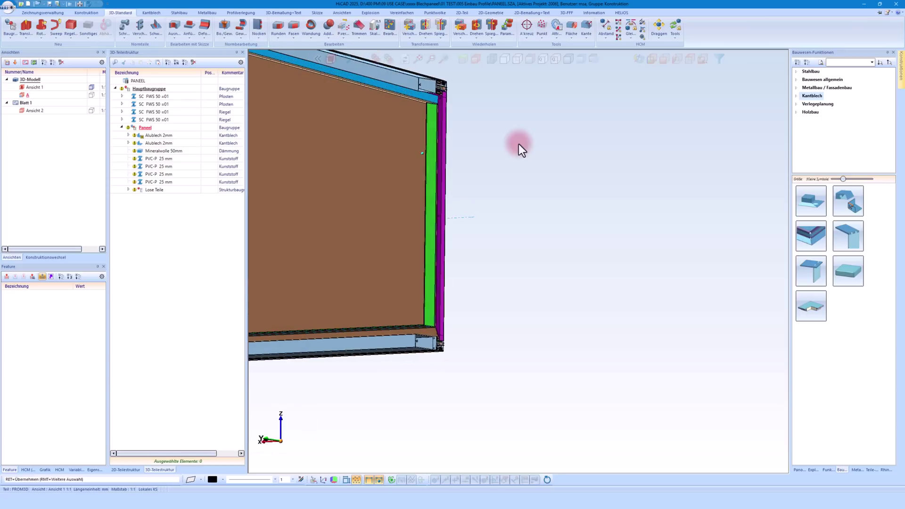
scroll(420, 381, up, 4)
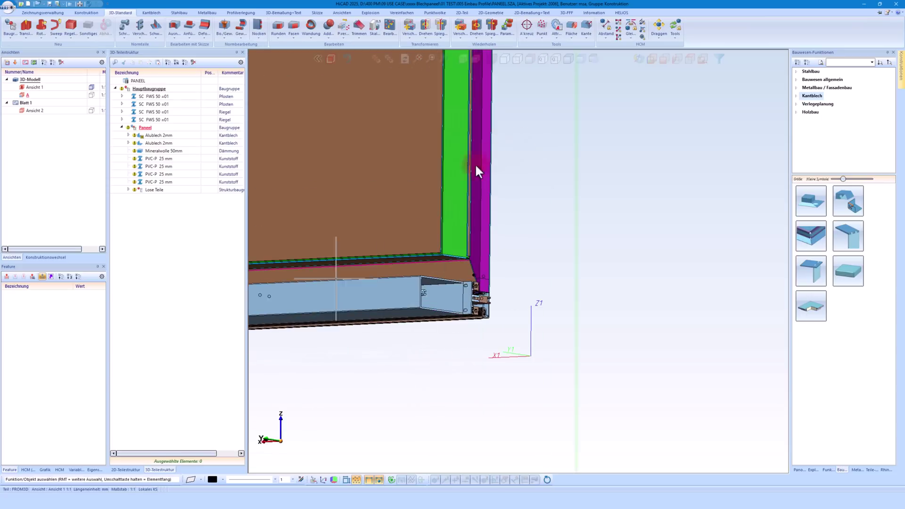
double_click(344, 231)
scroll(530, 264, down, 6)
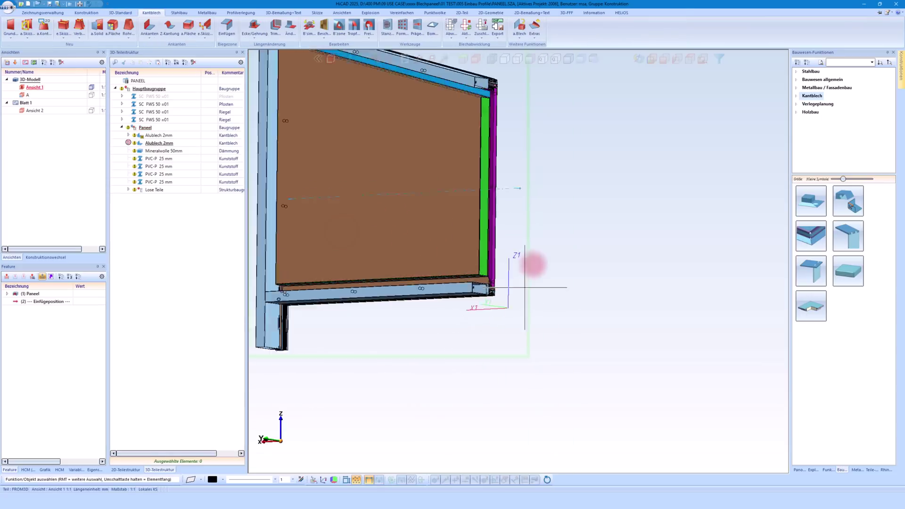
middle_drag(533, 265, 534, 264)
click(508, 259)
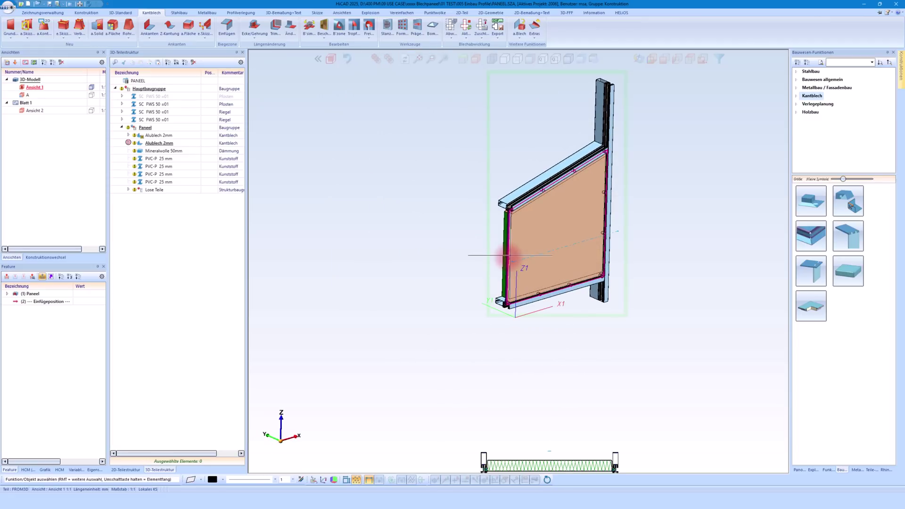